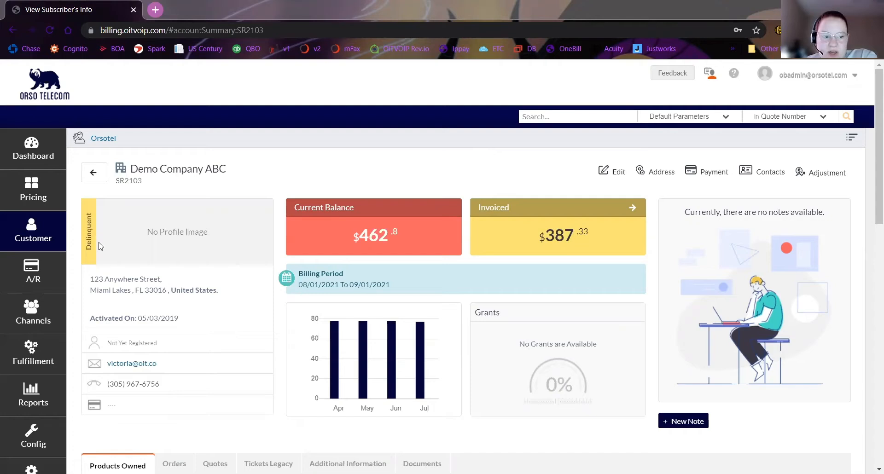
# Start a new order from the Demo Company ABC account summary.
pyautogui.moveTo(99, 245)
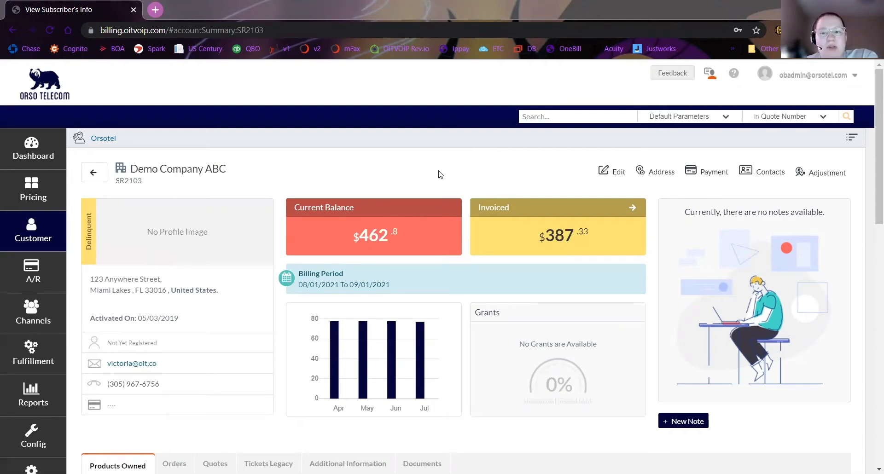
pyautogui.scroll(-5, 440, 173)
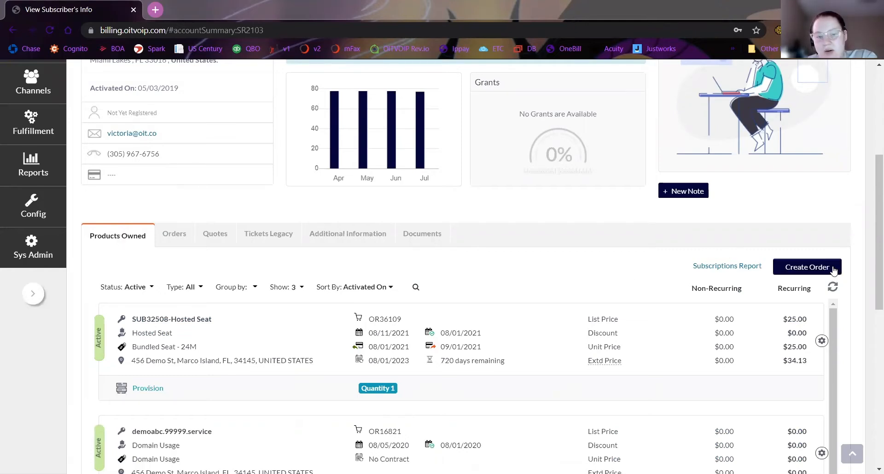
pyautogui.click(175, 233)
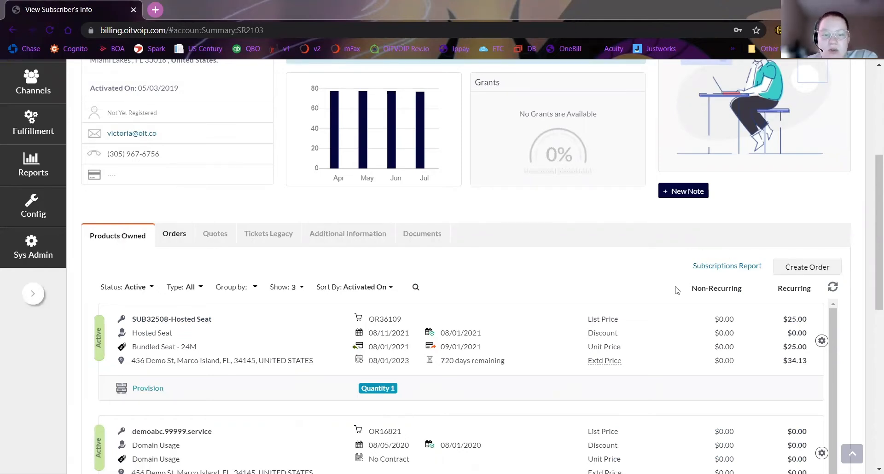
pyautogui.click(818, 270)
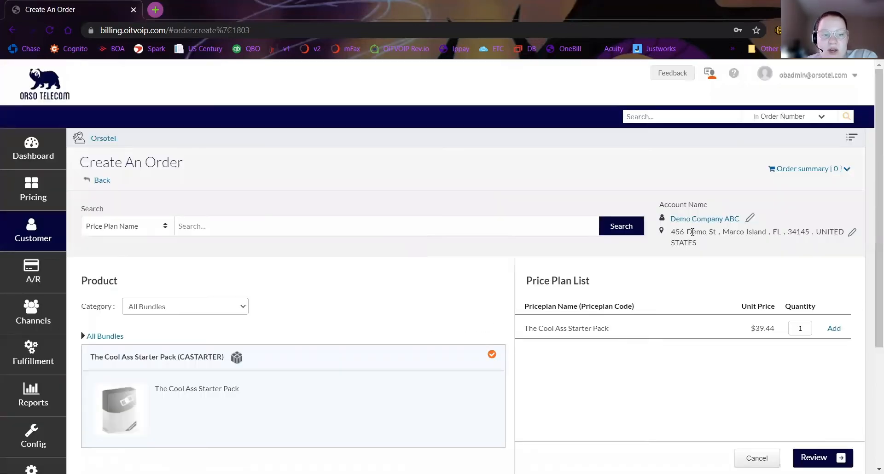
# Add one Bundled Seat - 24M from the Hosted Seat product in the UCAAS - Recurring PBX Features category.
pyautogui.click(199, 307)
pyautogui.click(184, 376)
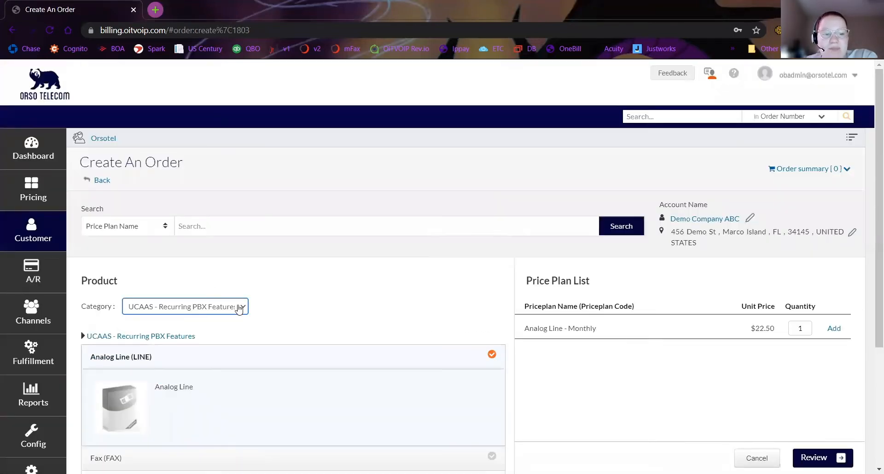
pyautogui.scroll(-1, 260, 292)
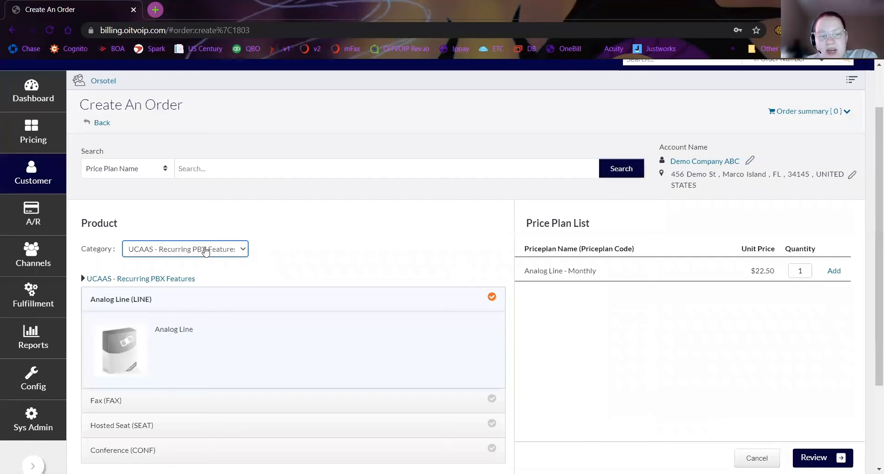
pyautogui.click(205, 249)
pyautogui.click(290, 258)
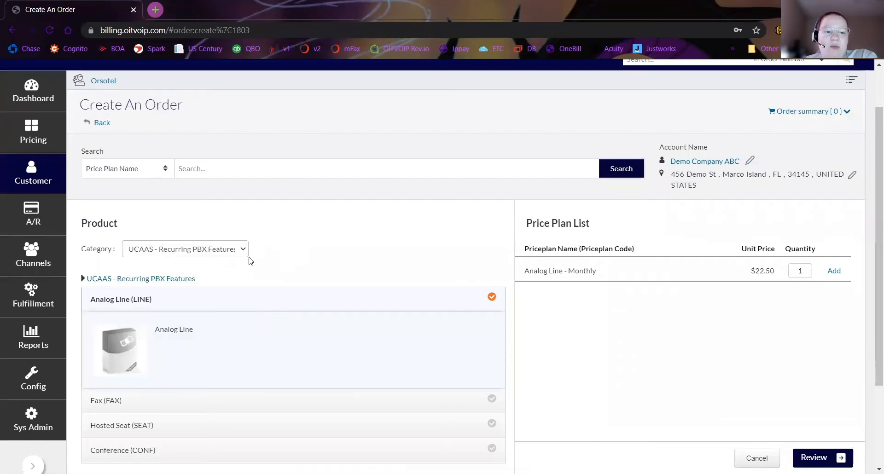
pyautogui.scroll(-2, 216, 288)
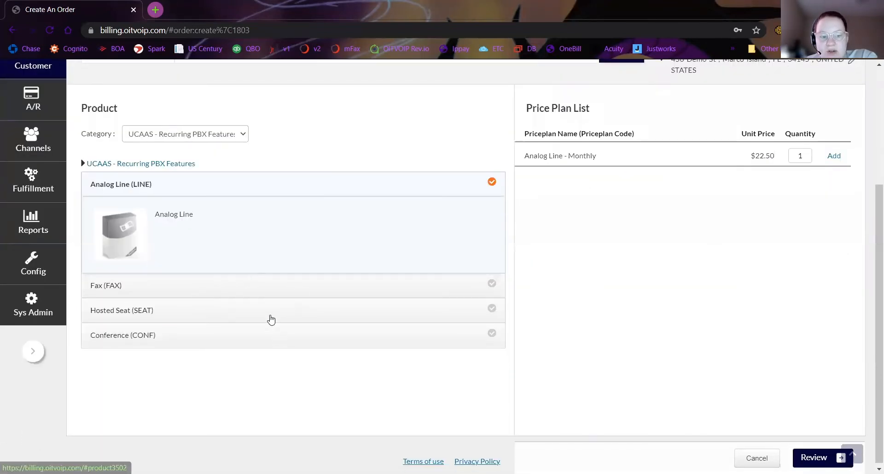
pyautogui.click(268, 312)
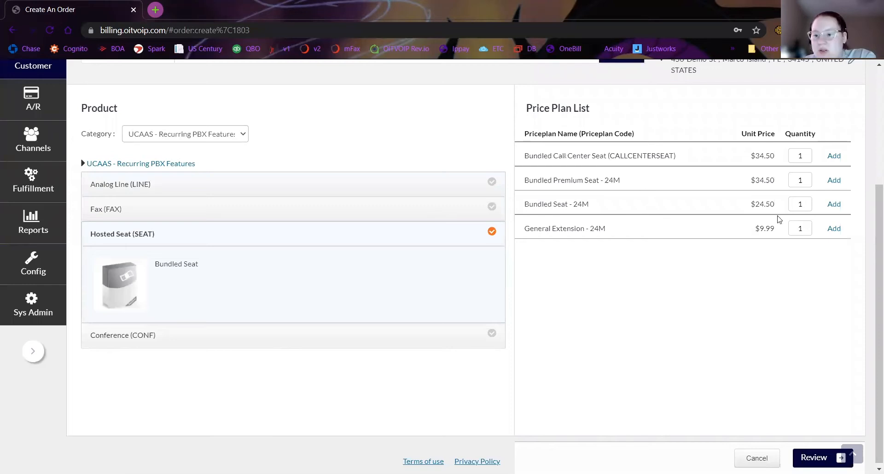
pyautogui.click(833, 204)
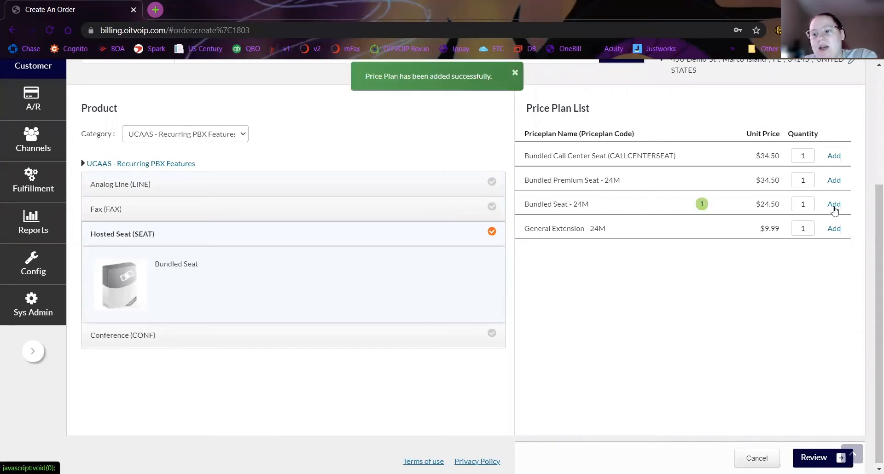
# Add a second Bundled Seat - 24M line to the order with a quantity of 11.
pyautogui.click(799, 209)
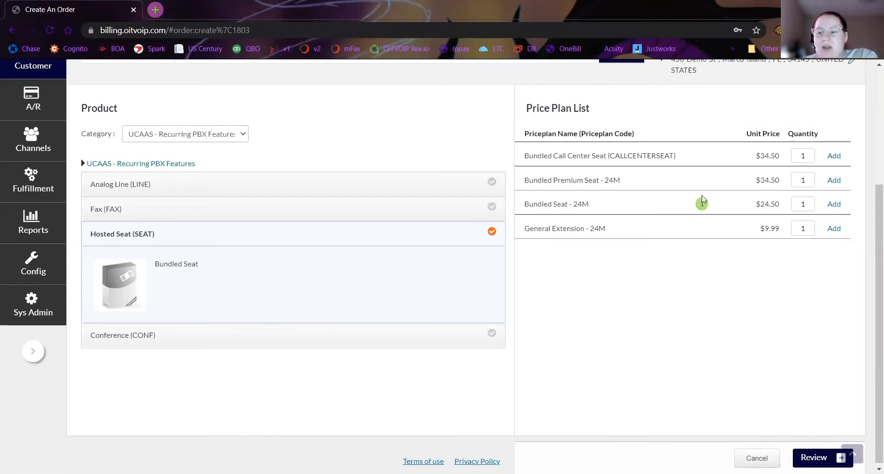
pyautogui.click(793, 203)
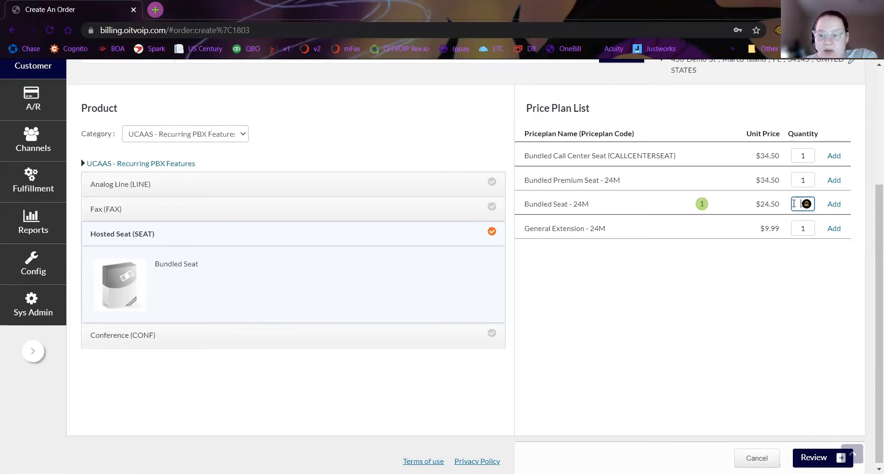
pyautogui.click(833, 204)
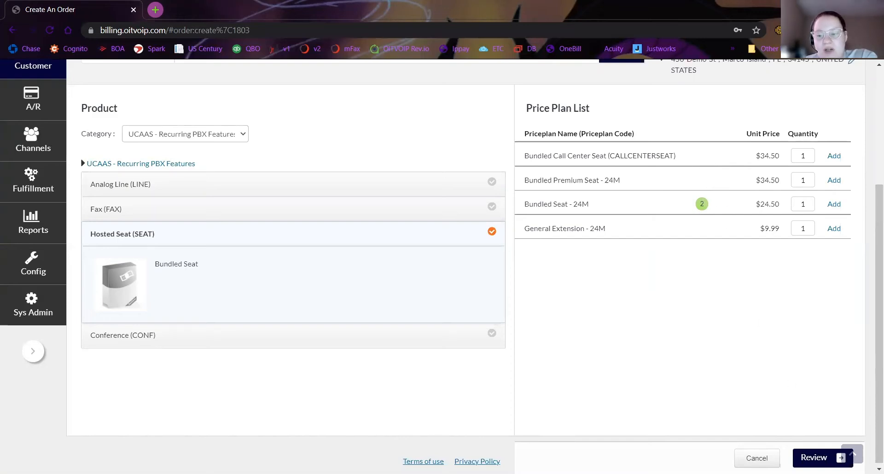
# Open the order review and delete the Bundled Seat - 24M line with quantity 11.
pyautogui.click(815, 458)
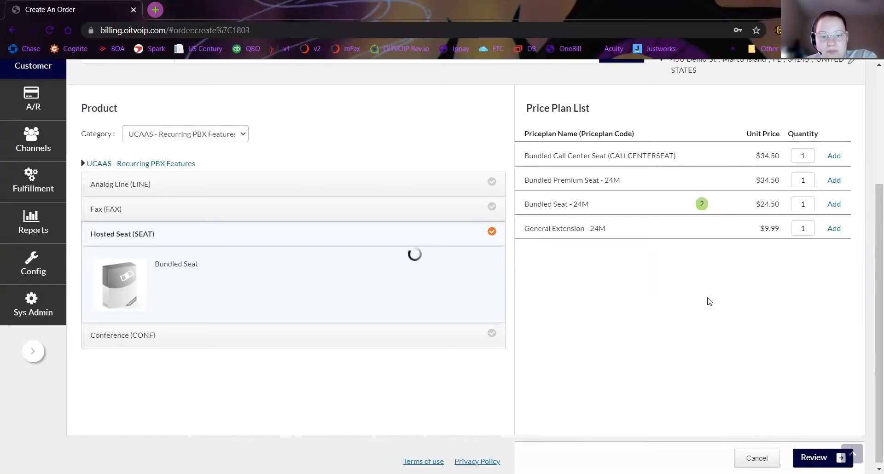
pyautogui.scroll(-3, 468, 235)
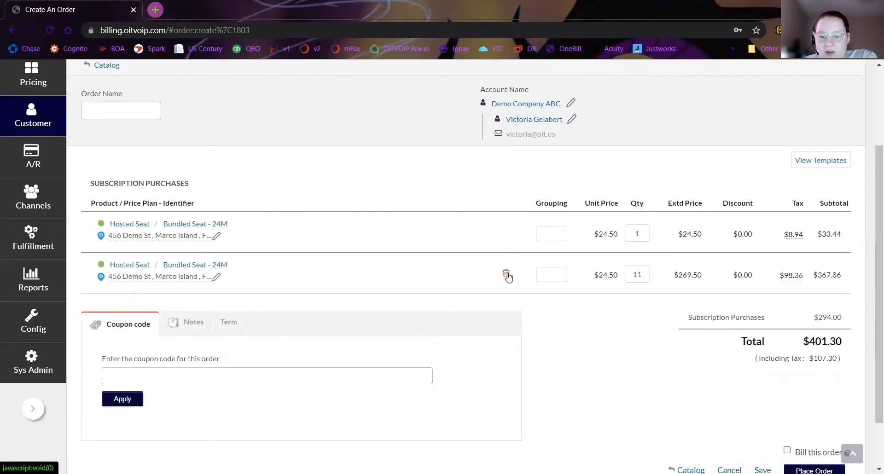
pyautogui.click(506, 275)
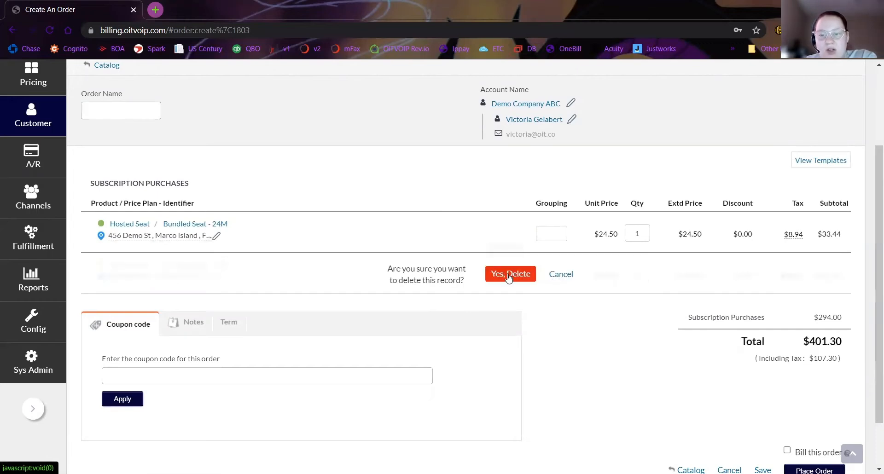
pyautogui.click(509, 276)
pyautogui.scroll(-1, 180, 266)
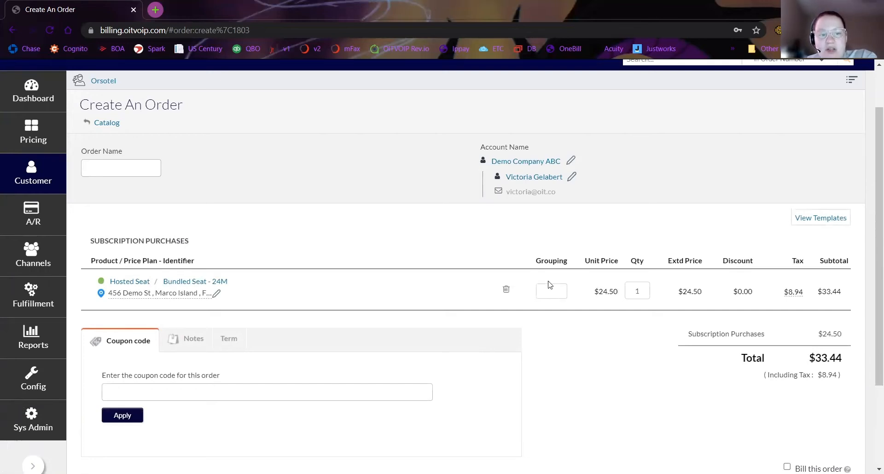
# Override the retail unit price of the Bundled Seat - 24M with $25.00 and return to the order review.
pyautogui.click(185, 281)
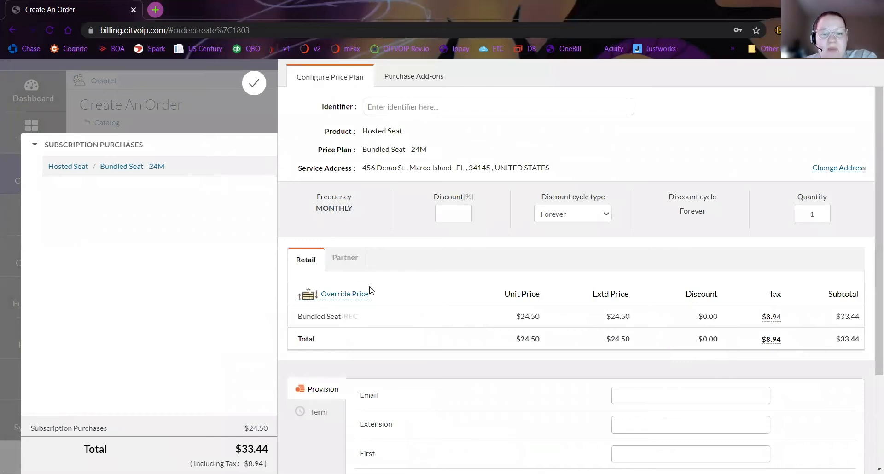
pyautogui.click(338, 299)
pyautogui.moveTo(824, 321); pyautogui.dragTo(765, 326)
pyautogui.write('25.00')
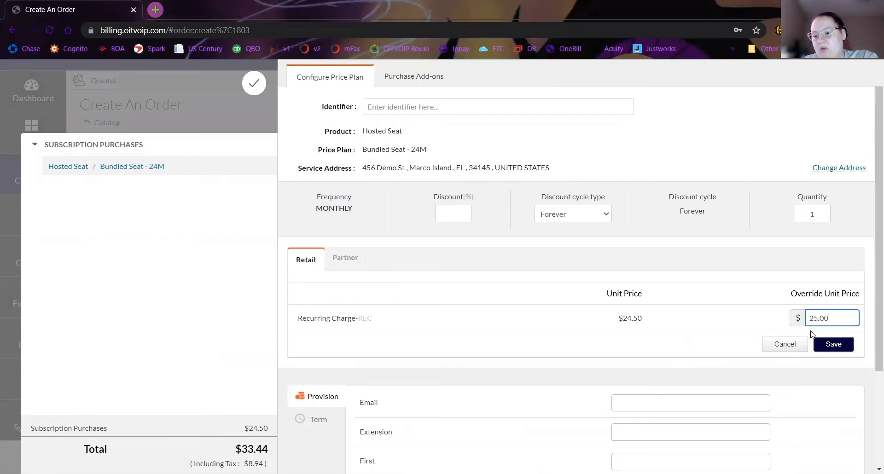
pyautogui.click(838, 344)
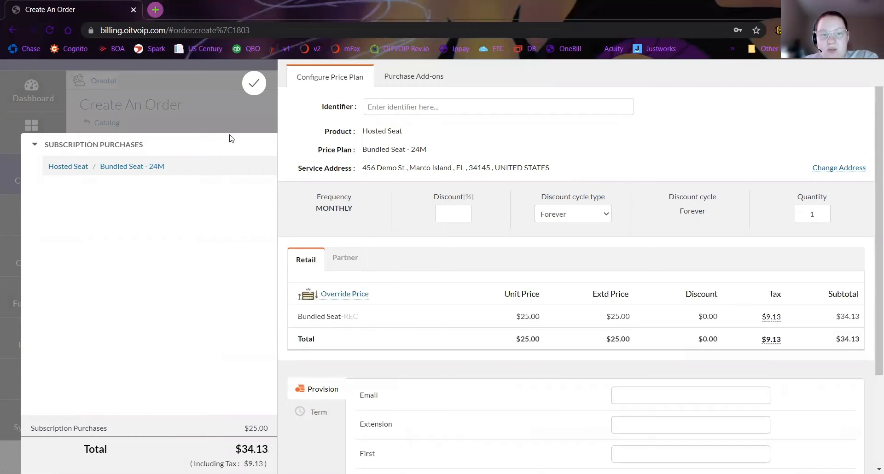
pyautogui.click(254, 85)
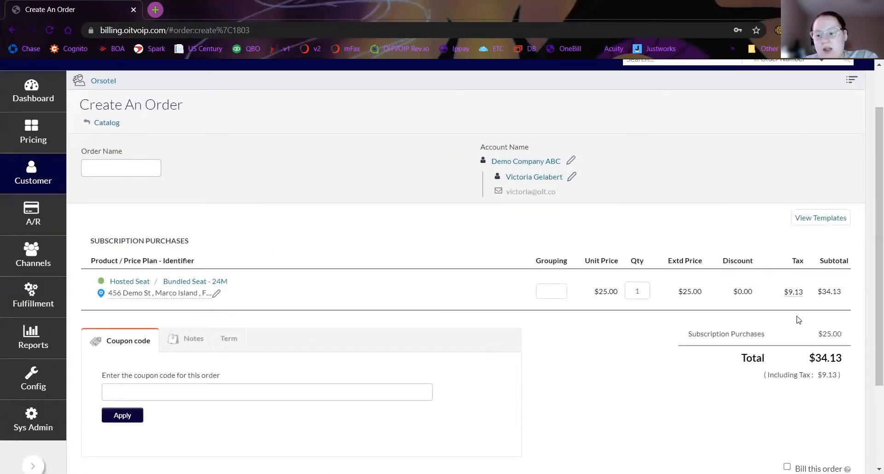
# Place the order without billing it and return to the customer's account summary.
pyautogui.scroll(-3, 795, 301)
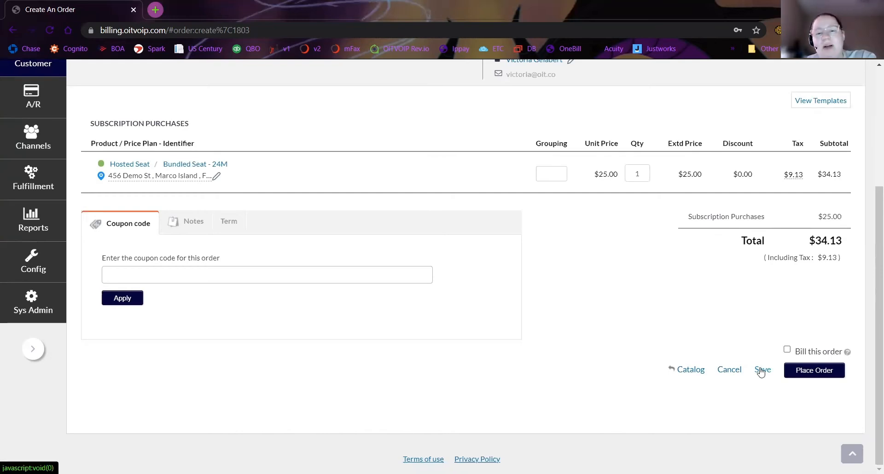
pyautogui.click(821, 374)
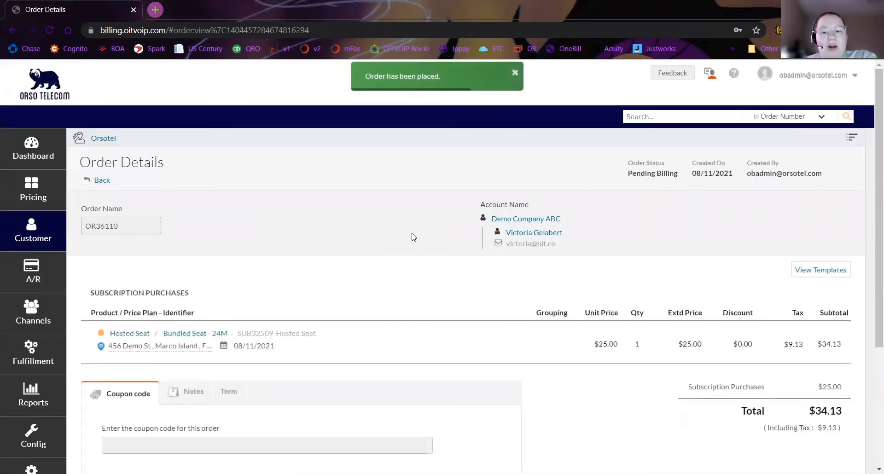
pyautogui.scroll(-1, 424, 286)
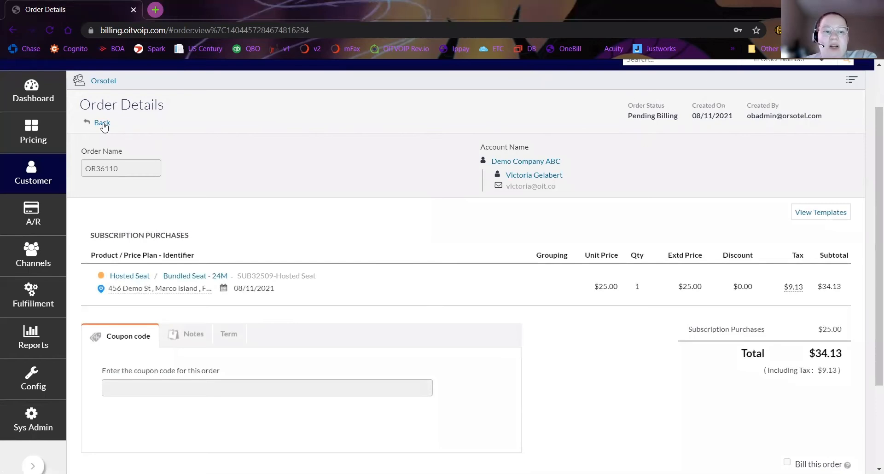
pyautogui.click(100, 123)
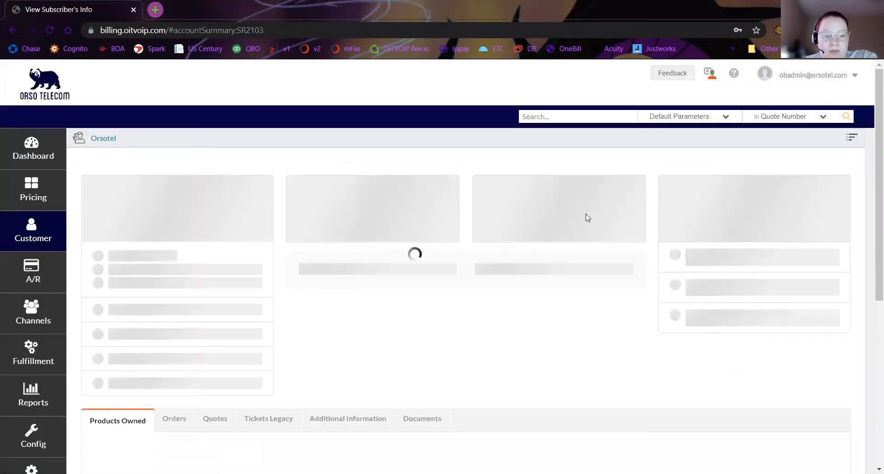
# List the customer's orders and open the activation dialog for the newest Pending Billing order.
pyautogui.scroll(-3, 431, 208)
pyautogui.scroll(-2, 431, 207)
pyautogui.click(174, 235)
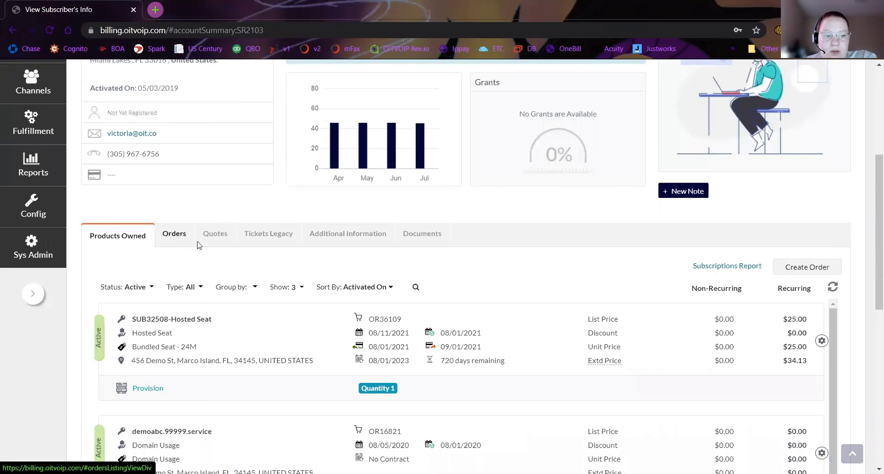
pyautogui.scroll(-3, 575, 244)
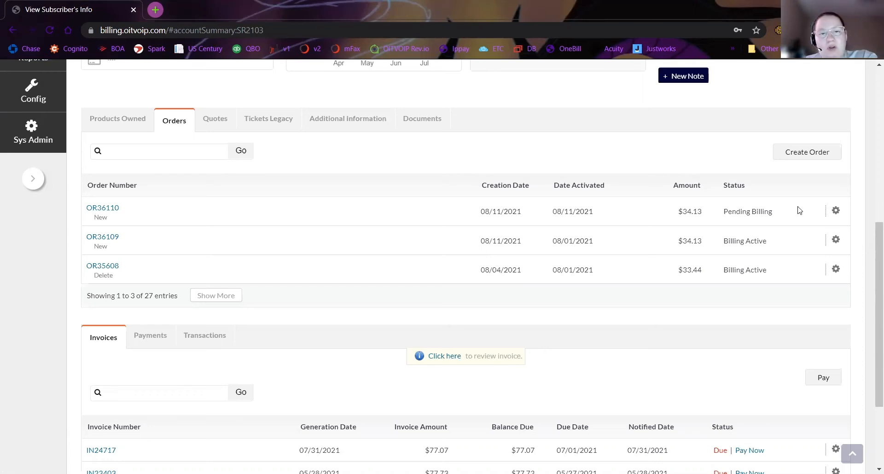
pyautogui.click(835, 211)
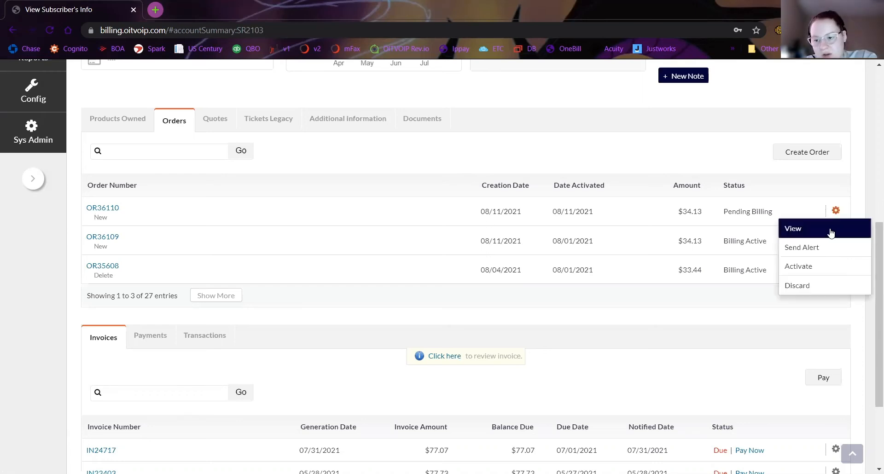
pyautogui.click(827, 265)
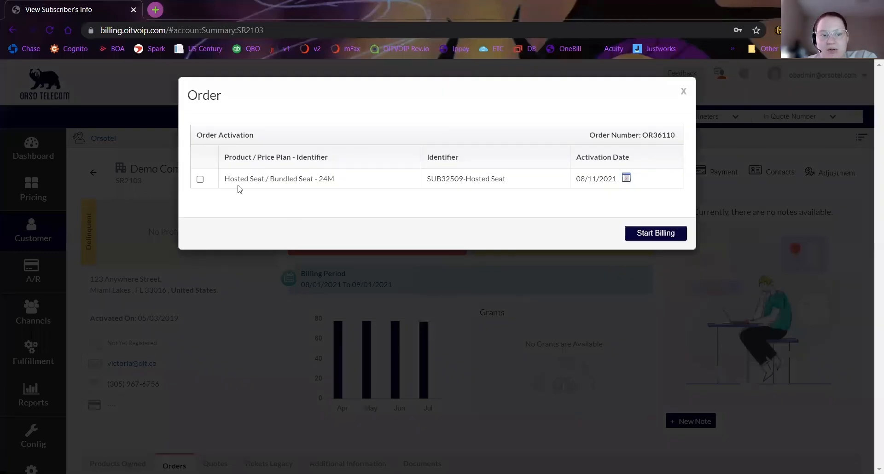
# Select the Hosted Seat / Bundled Seat - 24M item, set its activation date to 08/31/2021, and start billing.
pyautogui.click(200, 180)
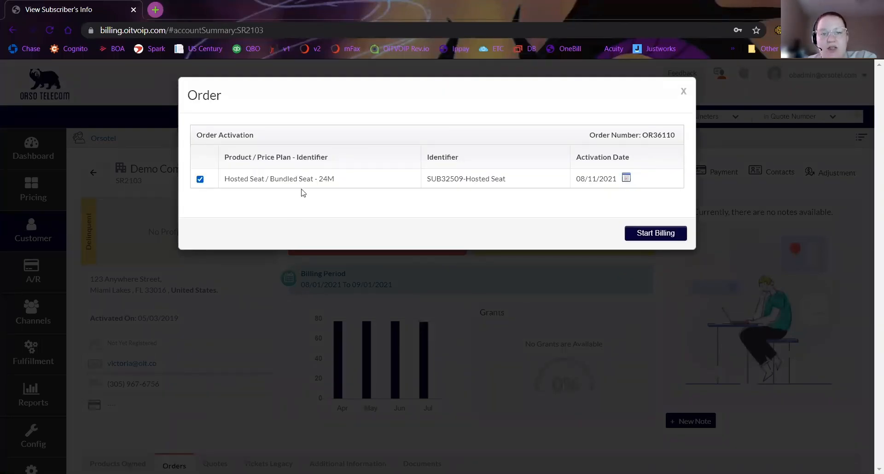
pyautogui.click(627, 179)
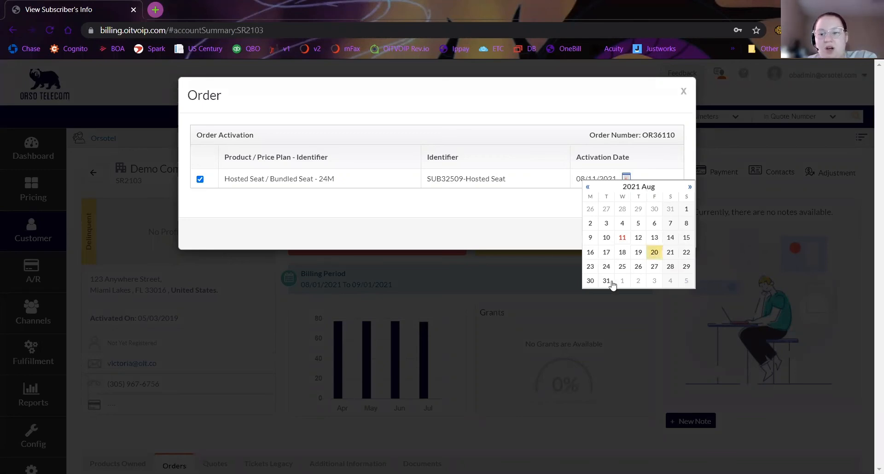
pyautogui.click(611, 285)
pyautogui.click(562, 220)
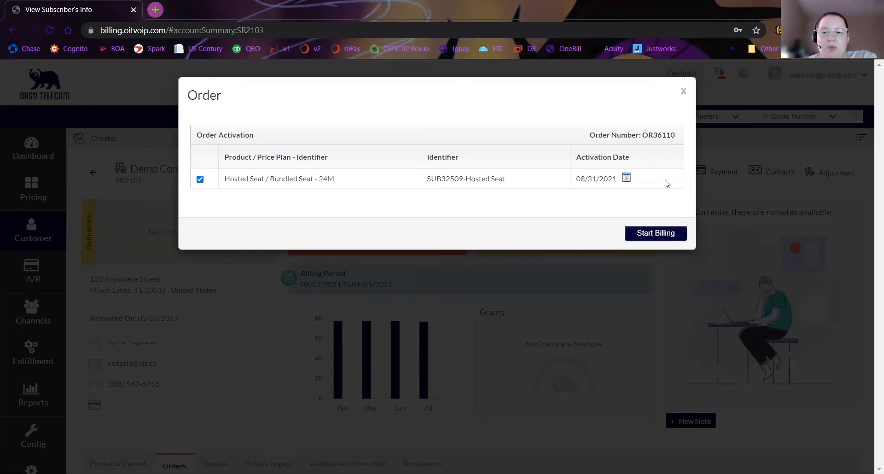
pyautogui.click(664, 237)
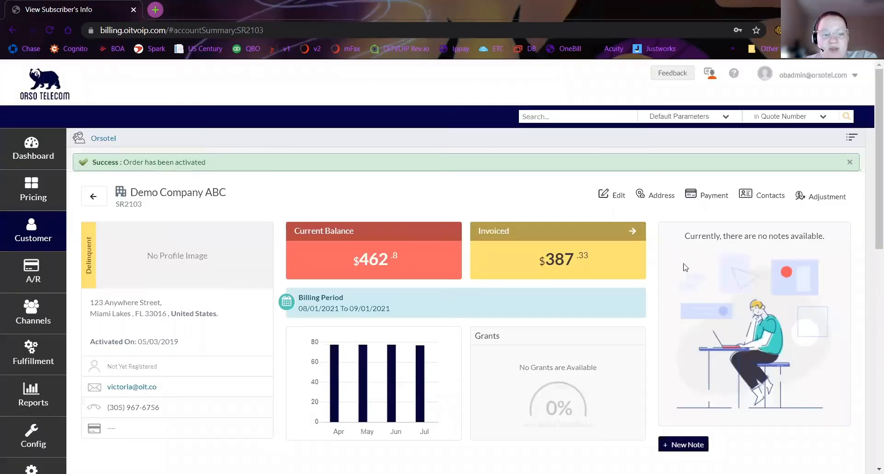
# Check the activated order's status in the customer's orders and look through the products owned.
pyautogui.scroll(-1, 685, 267)
pyautogui.scroll(-5, 684, 264)
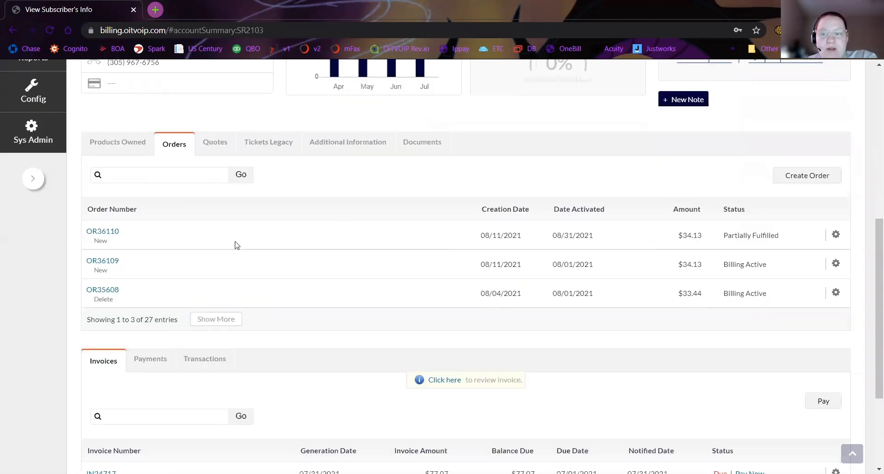
pyautogui.scroll(1, 169, 211)
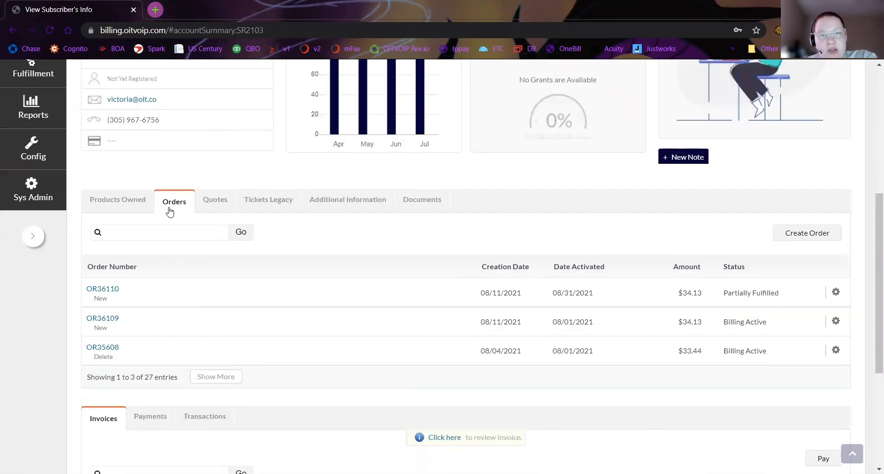
pyautogui.click(118, 210)
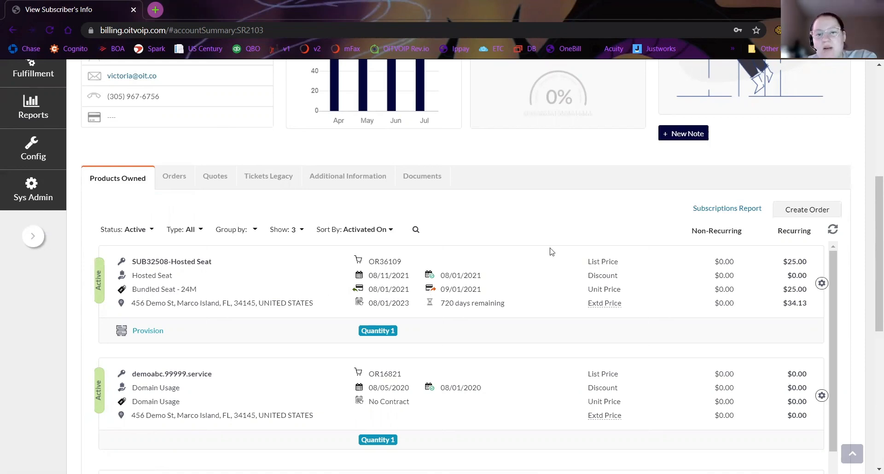
pyautogui.scroll(-3, 523, 258)
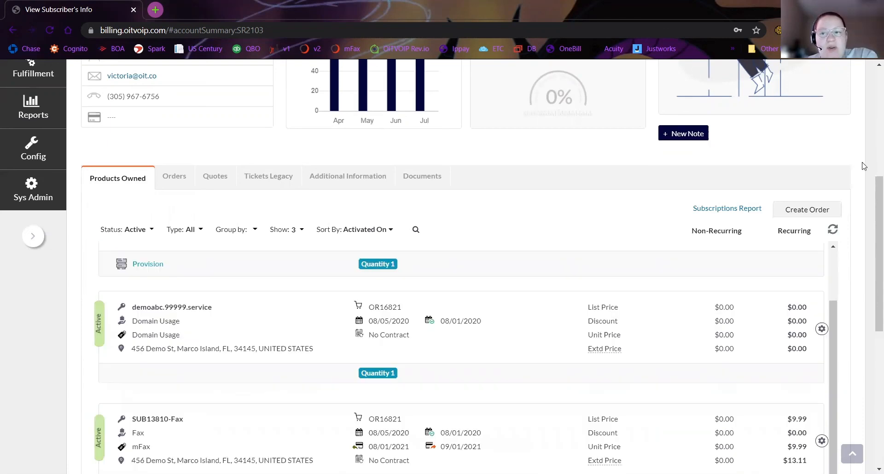
pyautogui.scroll(-3, 862, 165)
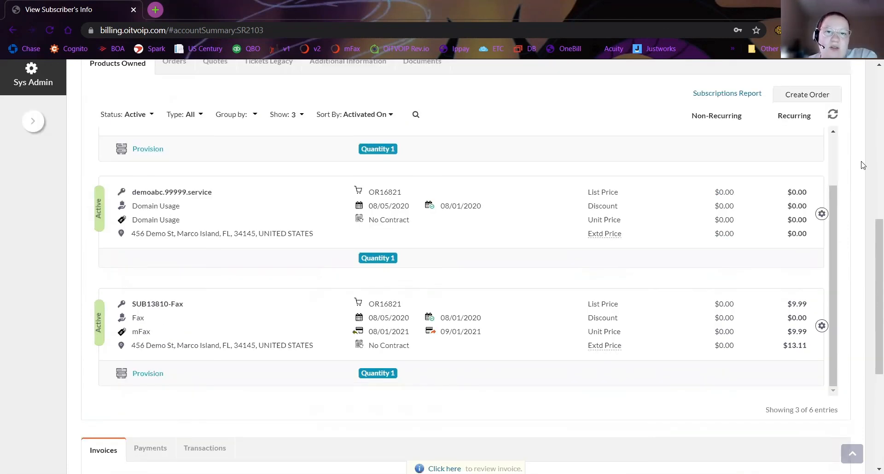